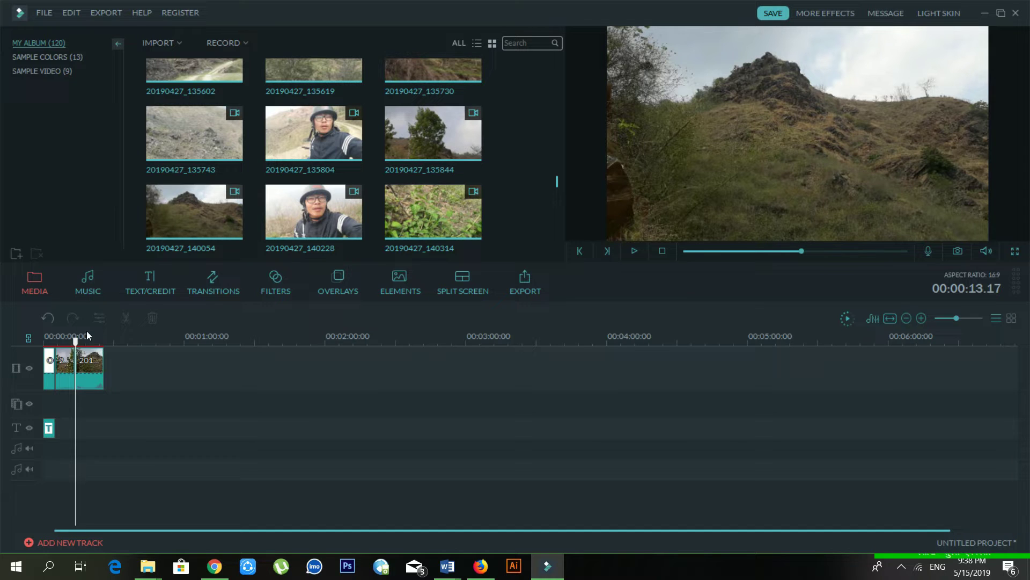
Step: Review the two video clips after the opener and the cut between them on the timeline
left_click_drag(75, 341, 62, 350)
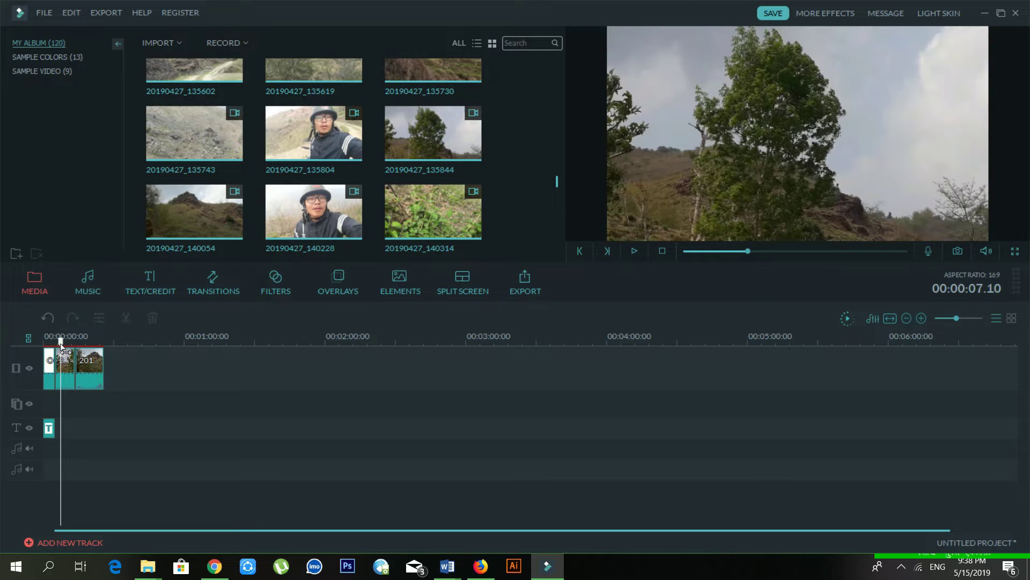
left_click_drag(65, 351, 74, 348)
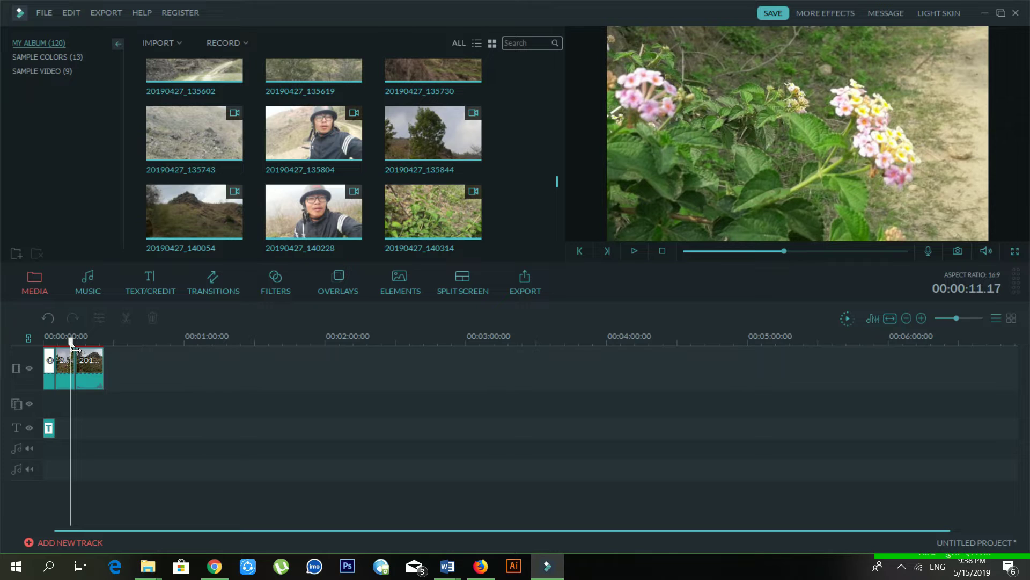
left_click_drag(74, 346, 86, 350)
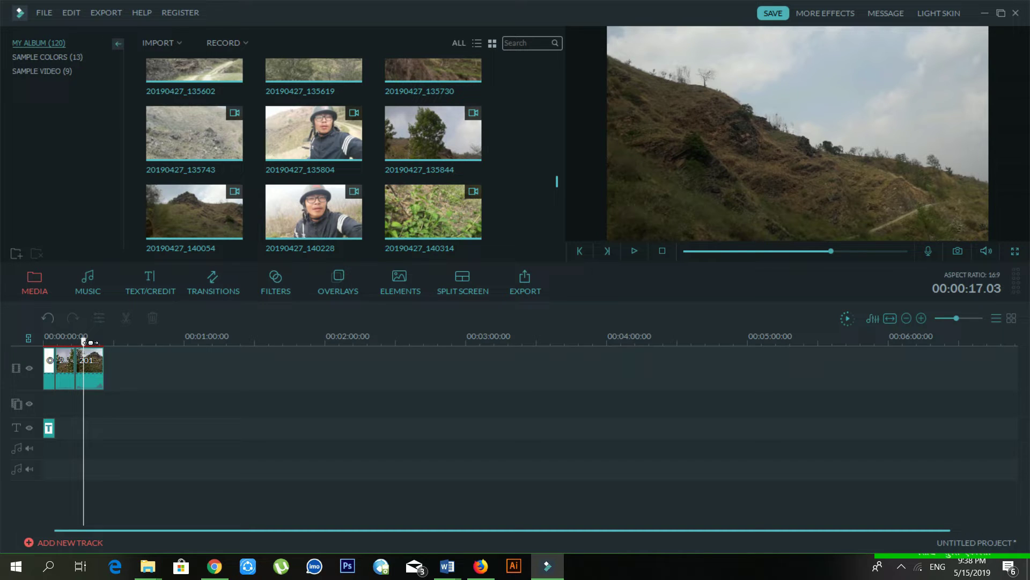
left_click_drag(85, 343, 73, 358)
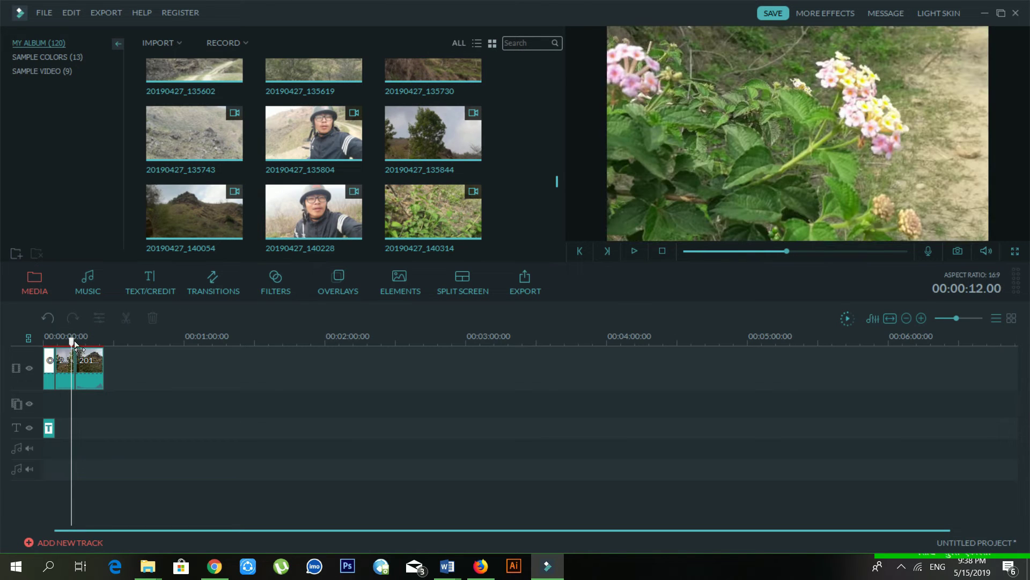
left_click(73, 361)
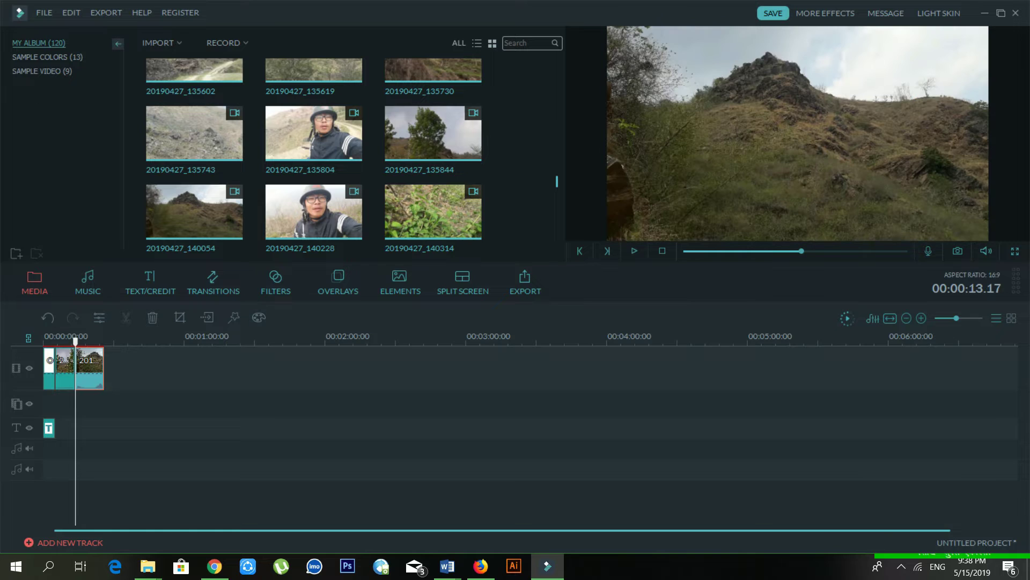
left_click_drag(75, 341, 56, 344)
left_click(60, 364)
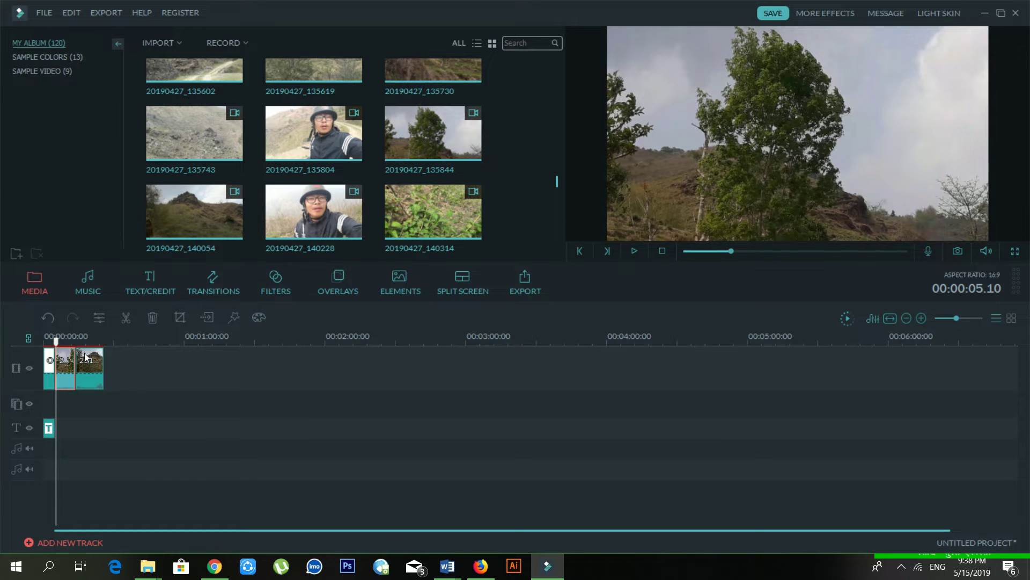
left_click_drag(97, 344, 357, 338)
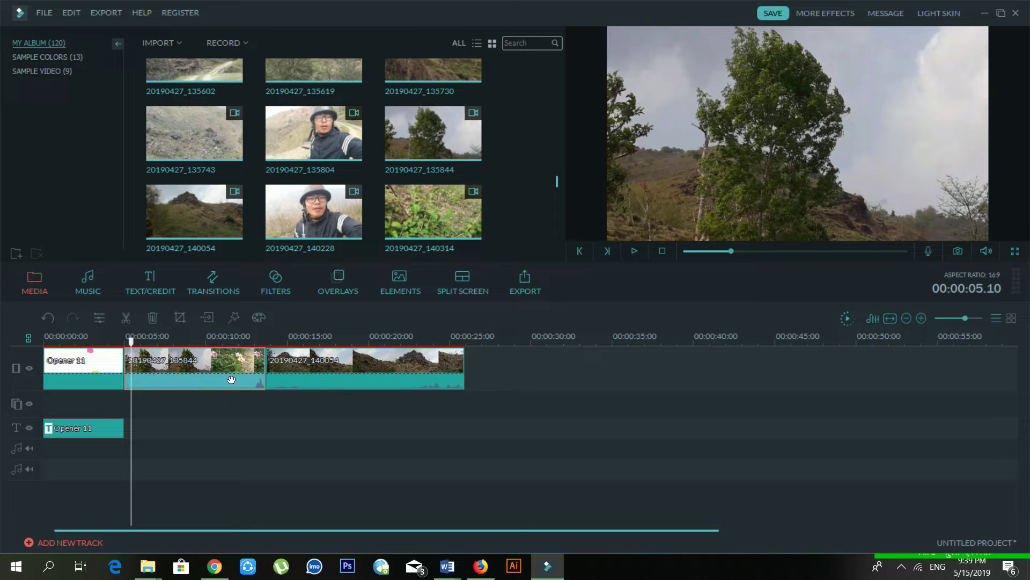
left_click(320, 365)
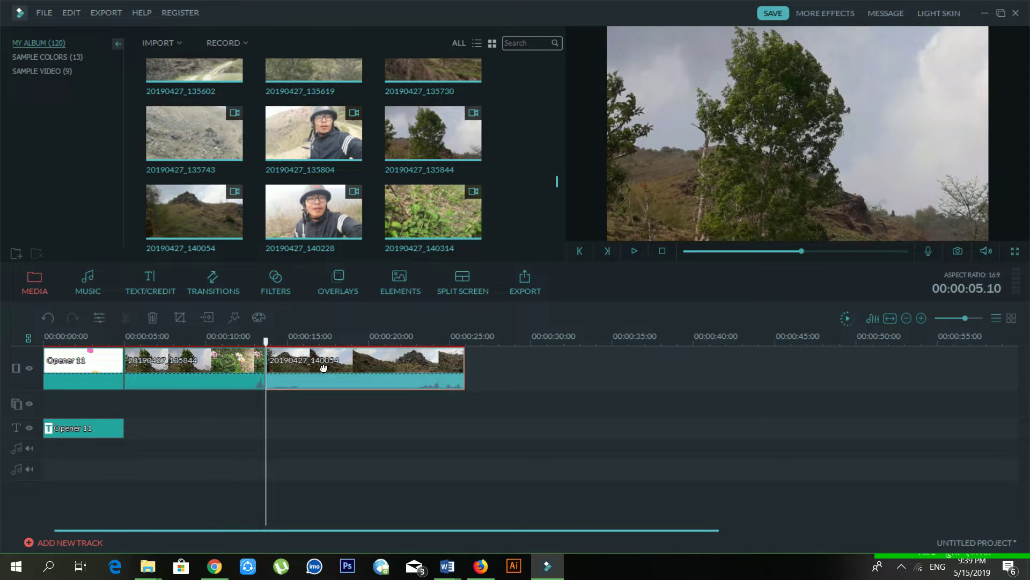
left_click(245, 368)
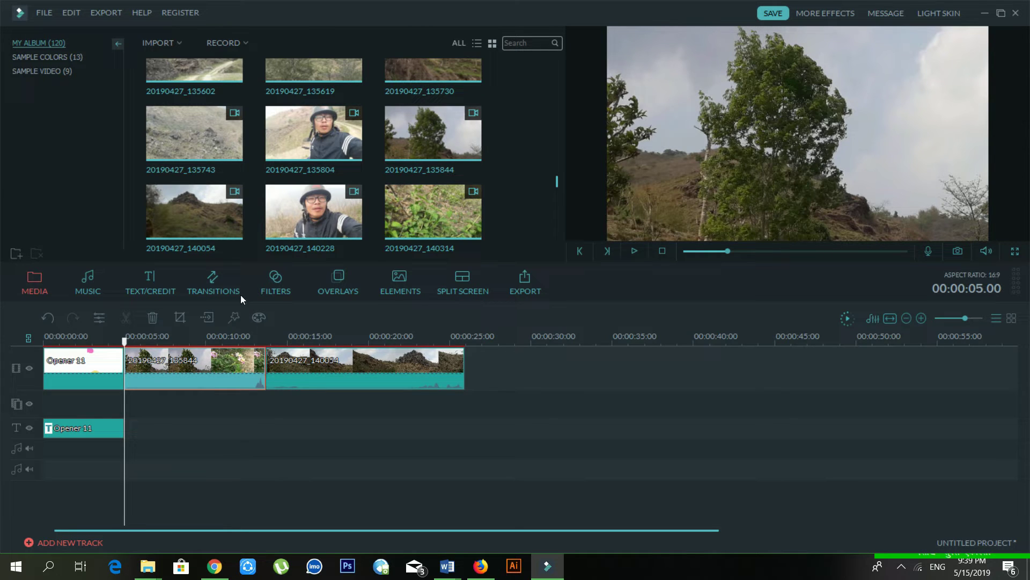
Step: Add the Blurry Cross 3 transition to clip 20190427_135844 and centre it over the cut to clip 20190427_140054
left_click(206, 278)
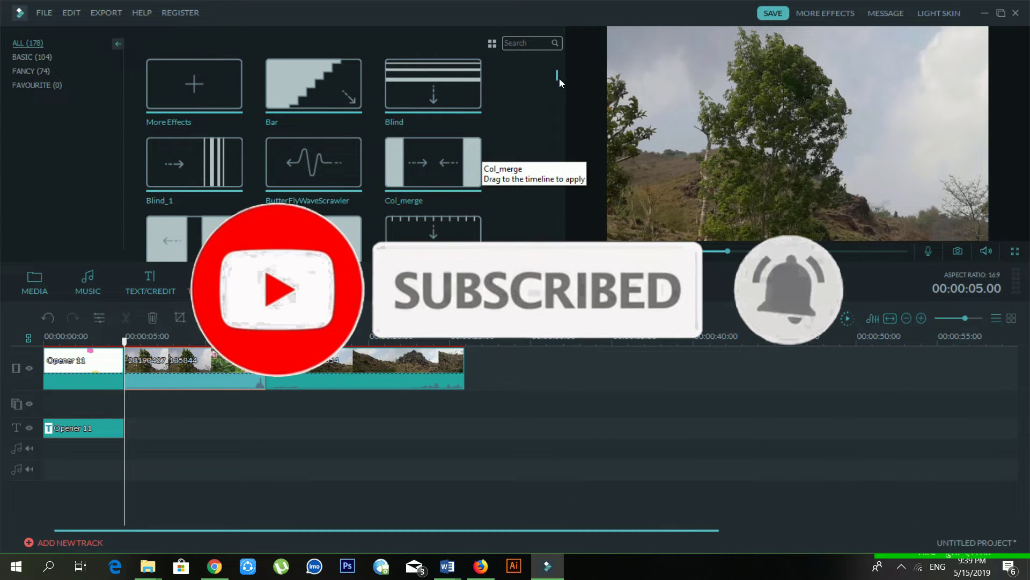
left_click_drag(560, 78, 565, 101)
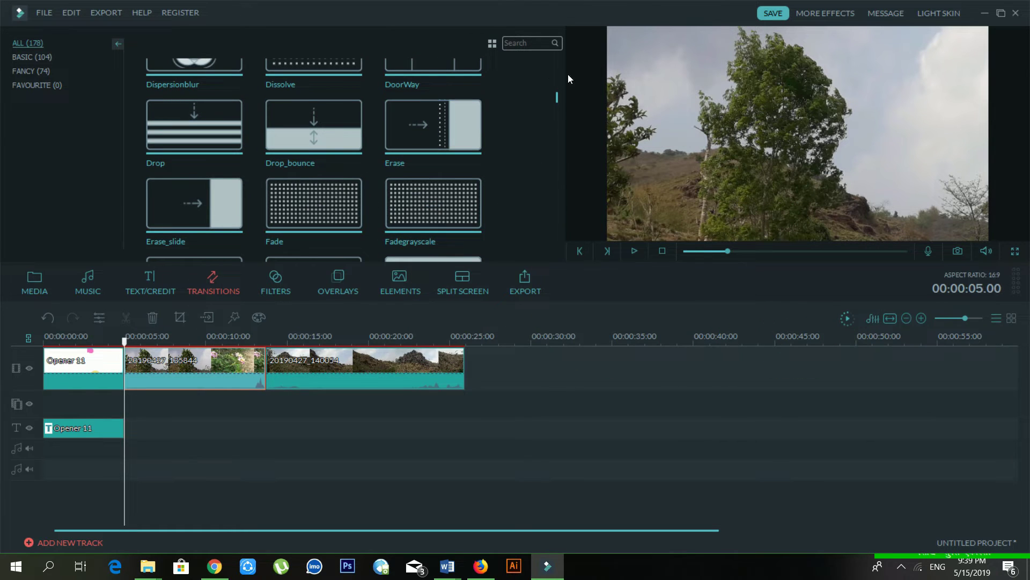
left_click_drag(558, 103, 565, 157)
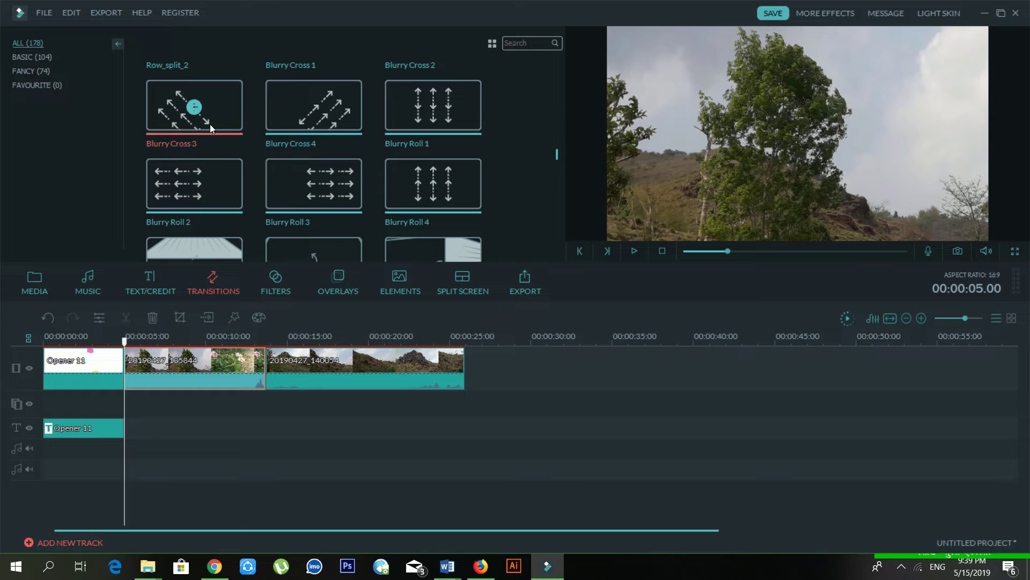
left_click_drag(211, 124, 235, 369)
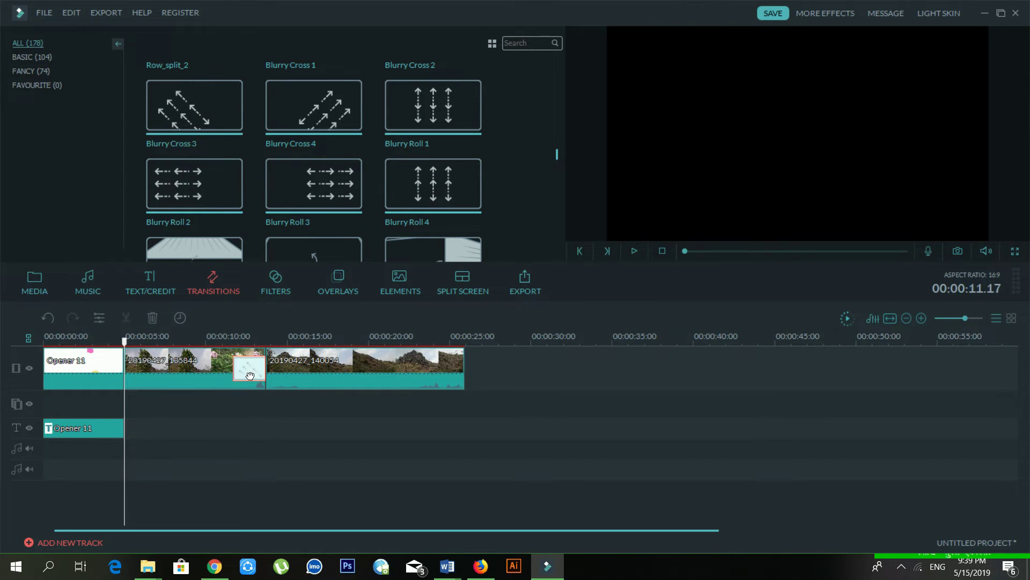
left_click(251, 369)
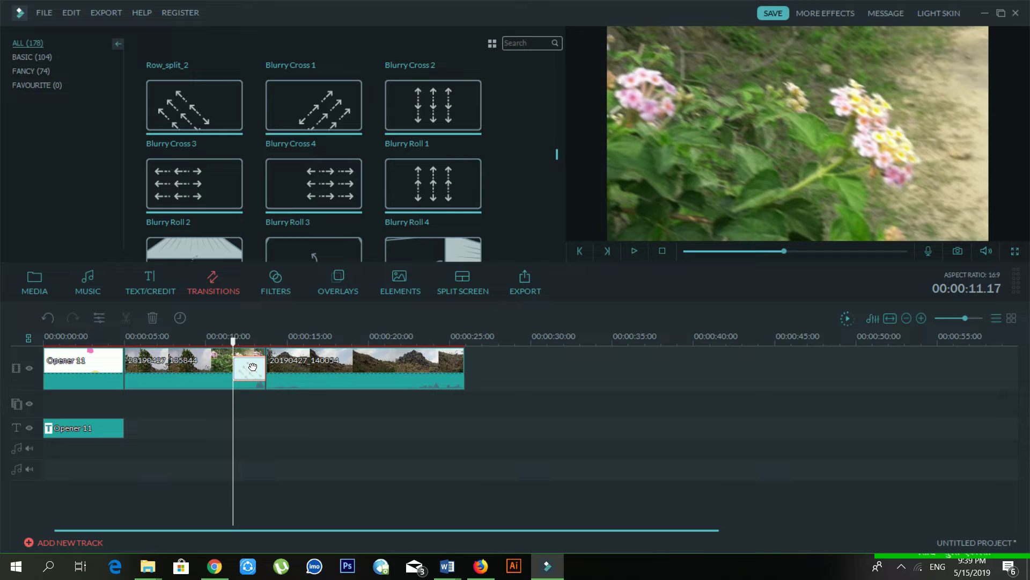
left_click_drag(252, 366, 275, 370)
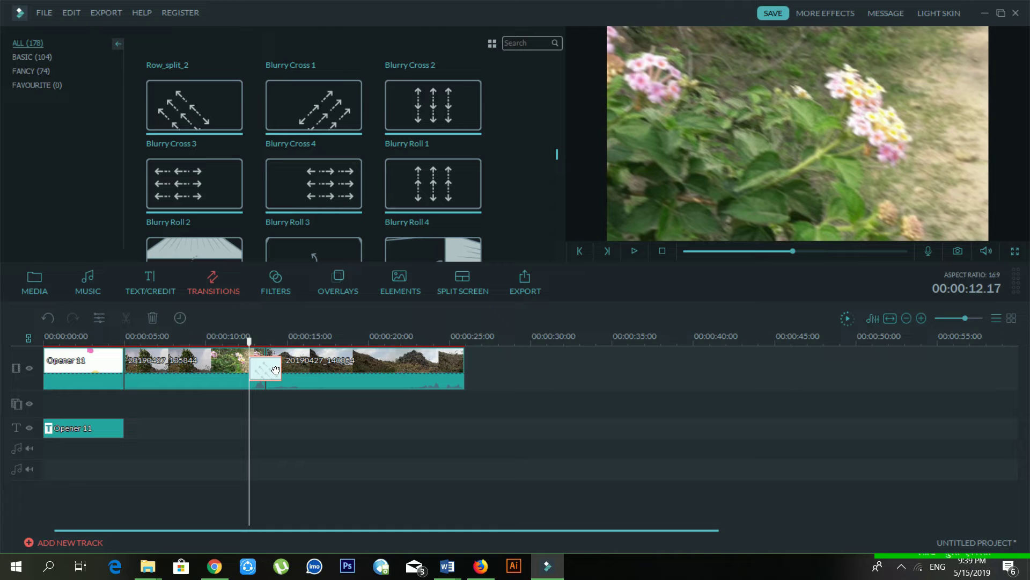
mouse_move(275, 369)
left_mouse_down()
mouse_move(293, 369)
mouse_move(275, 373)
left_mouse_up()
Step: Play back the cut twice to preview the Blurry Cross 3 transition
key("space")
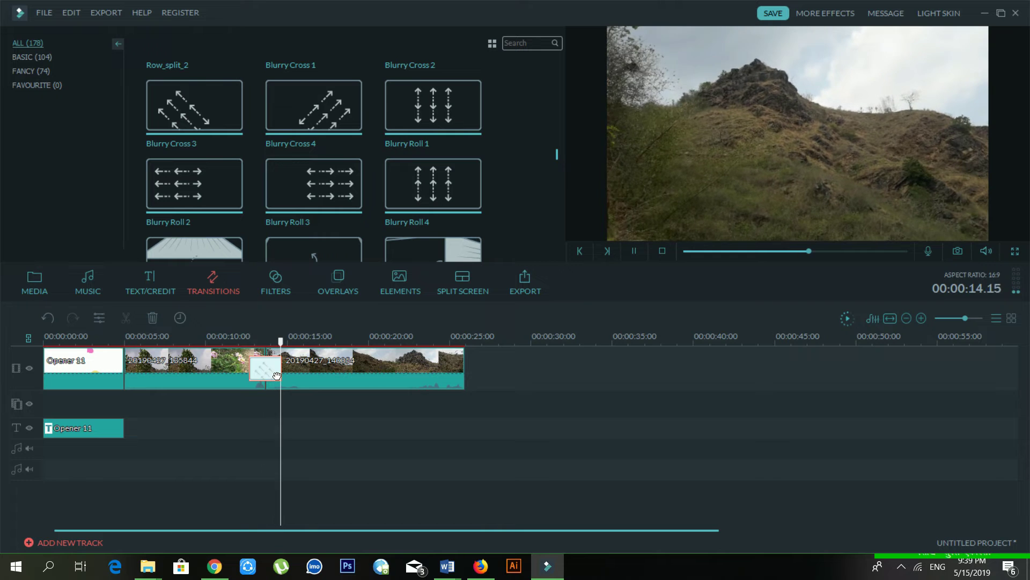
key("space")
left_click_drag(288, 342, 238, 350)
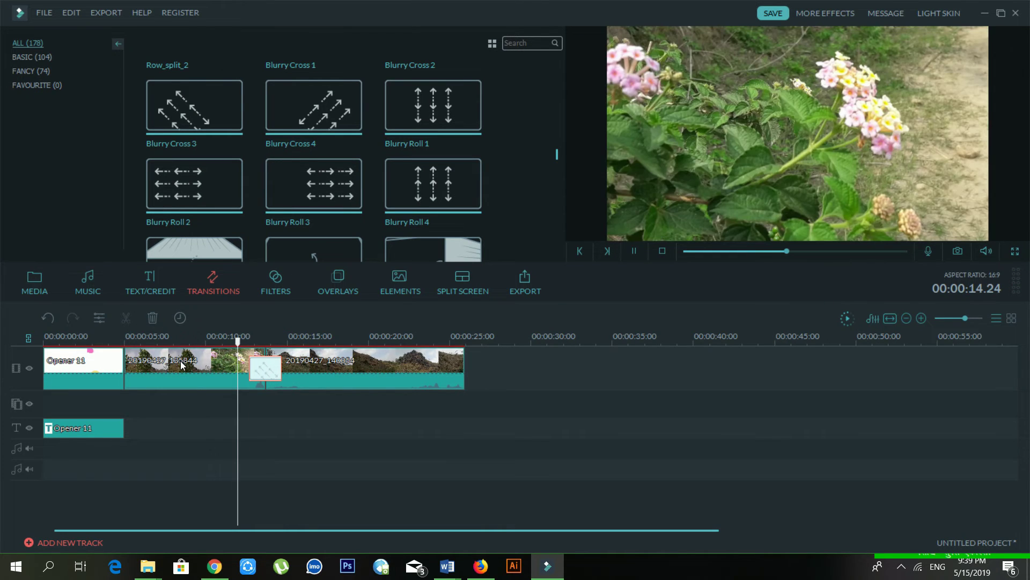
key("space")
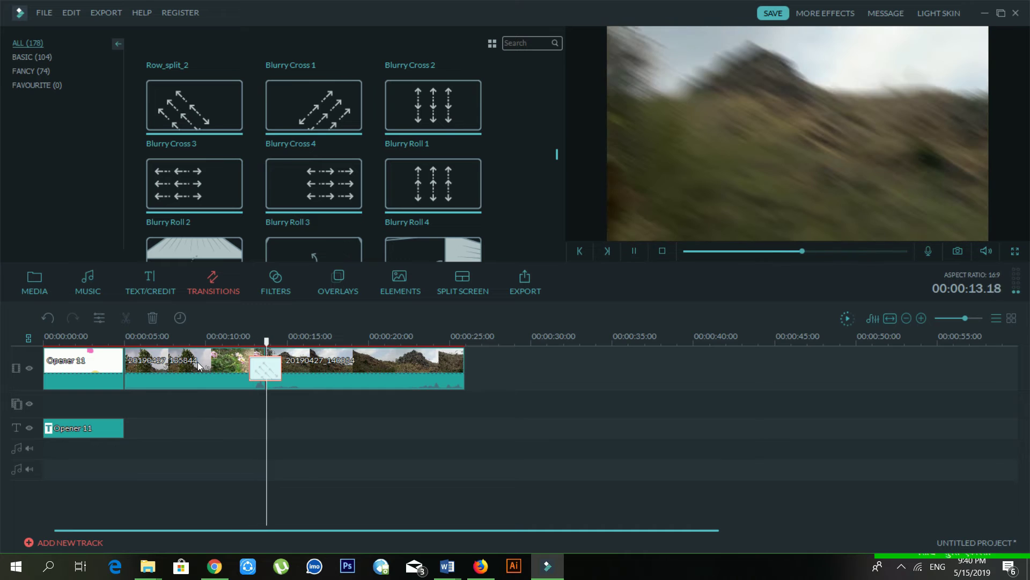
key("space")
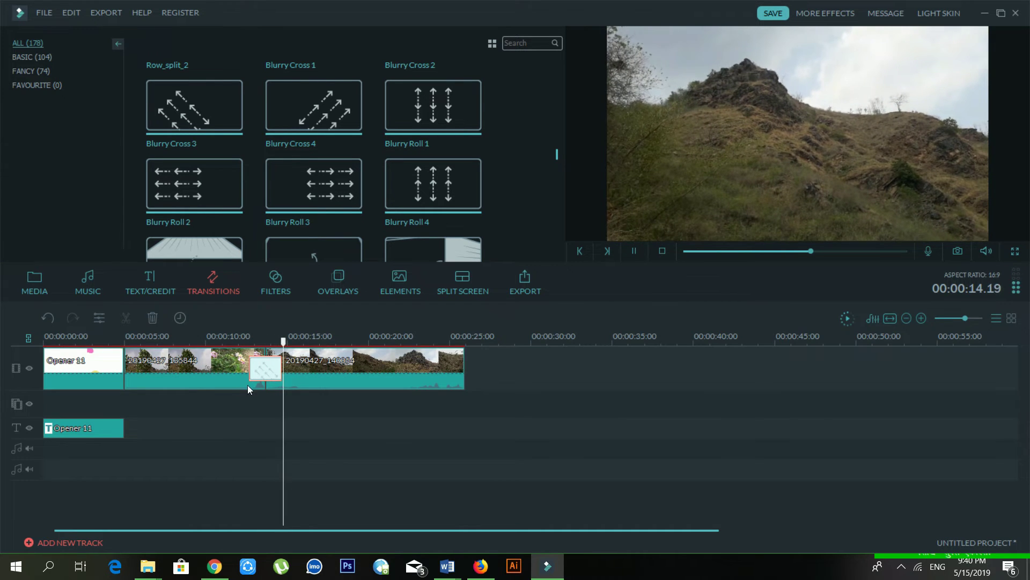
Step: Replace the Blurry Cross 3 transition with the Fade transition at the cut between the two clips and preview it
key("Delete")
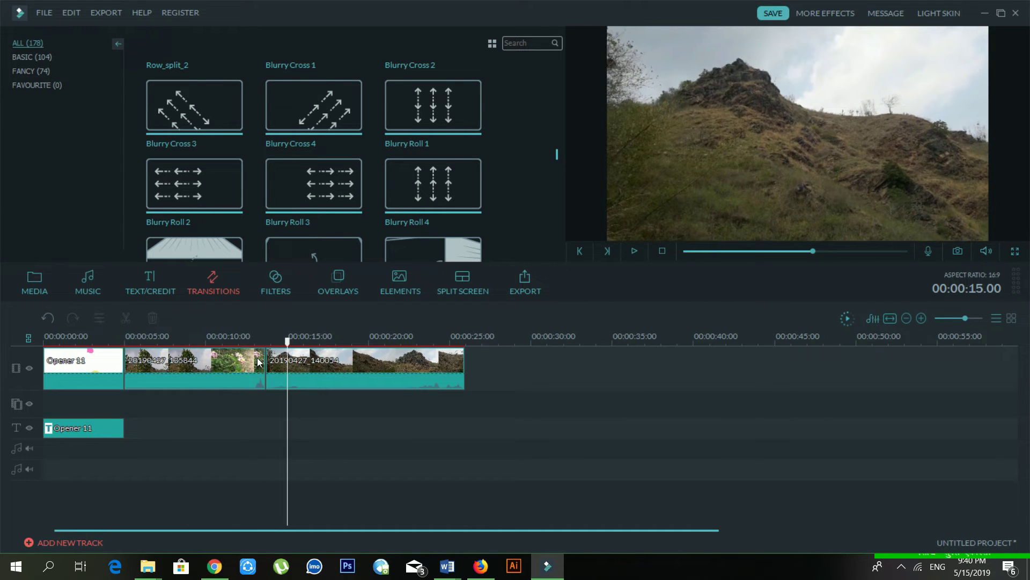
left_click(535, 52)
type("fade")
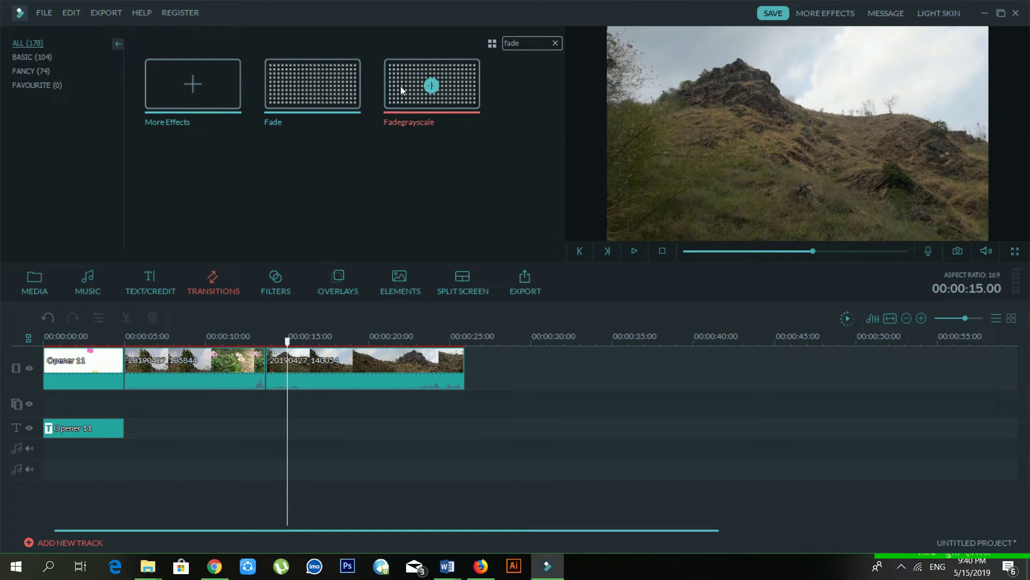
left_click_drag(347, 95, 276, 370)
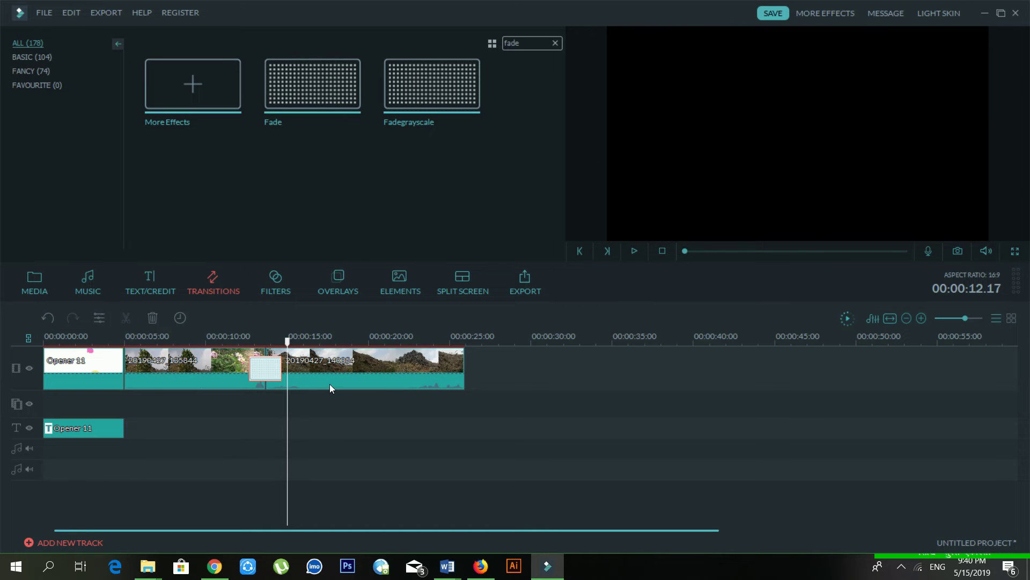
key("space")
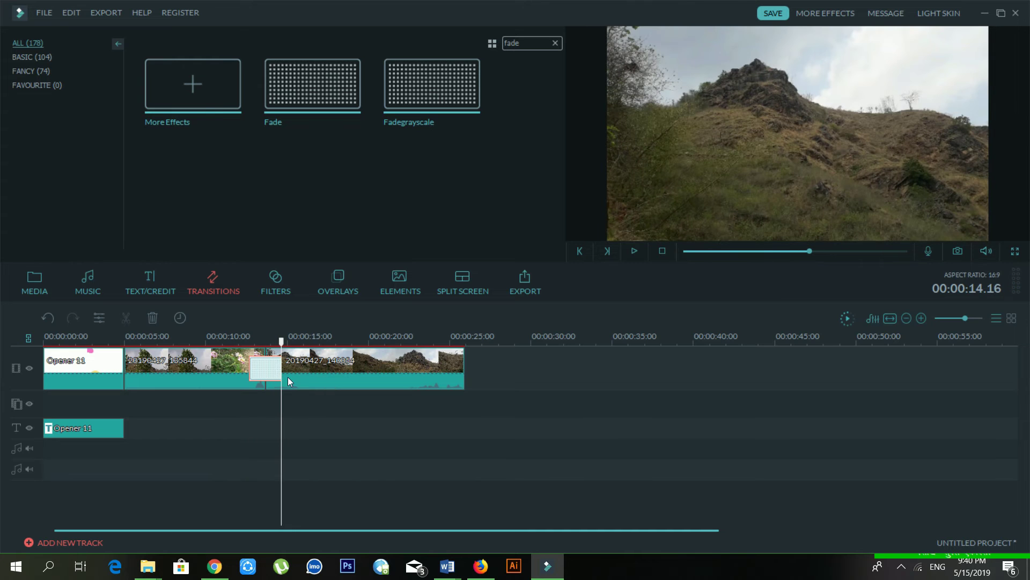
Step: Try swapping the Fade transition for Fadegrayscale at the cut between the two clips, and undo the added transition
left_click(262, 368)
key("Delete")
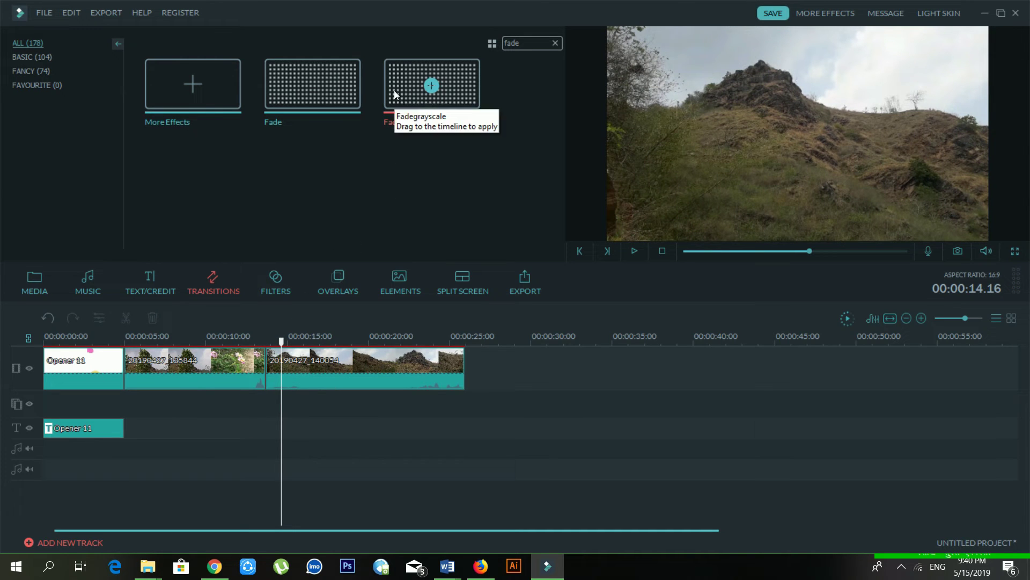
left_click_drag(429, 86, 273, 388)
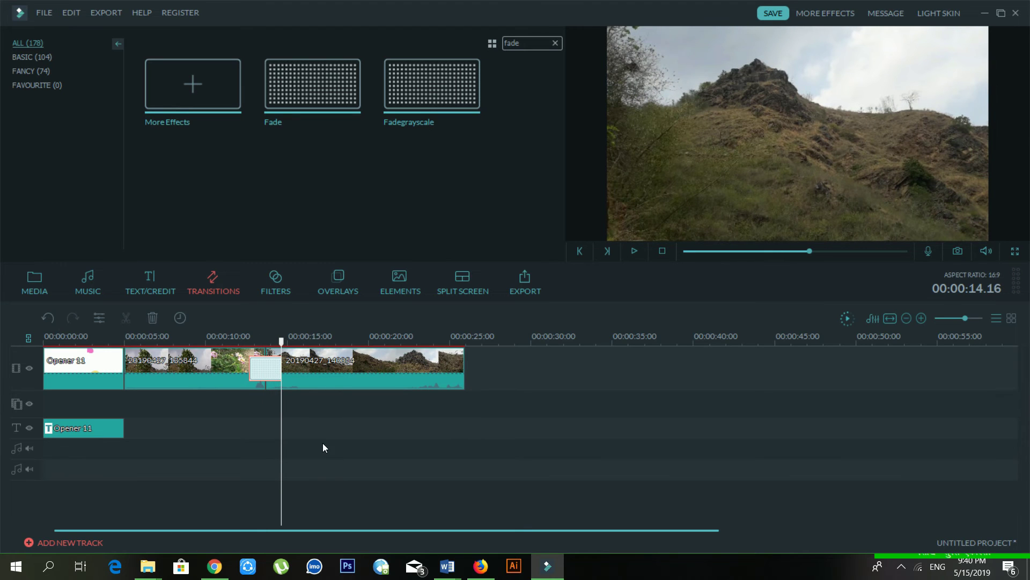
key("ctrl+z")
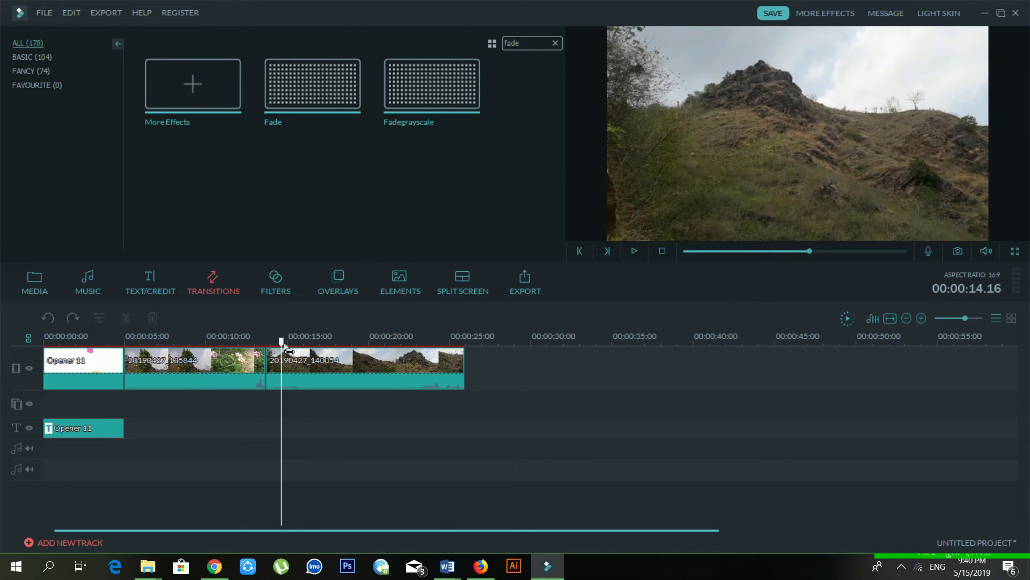
Step: Clear the transition search and browse the full list of available transitions
left_click_drag(281, 341, 262, 354)
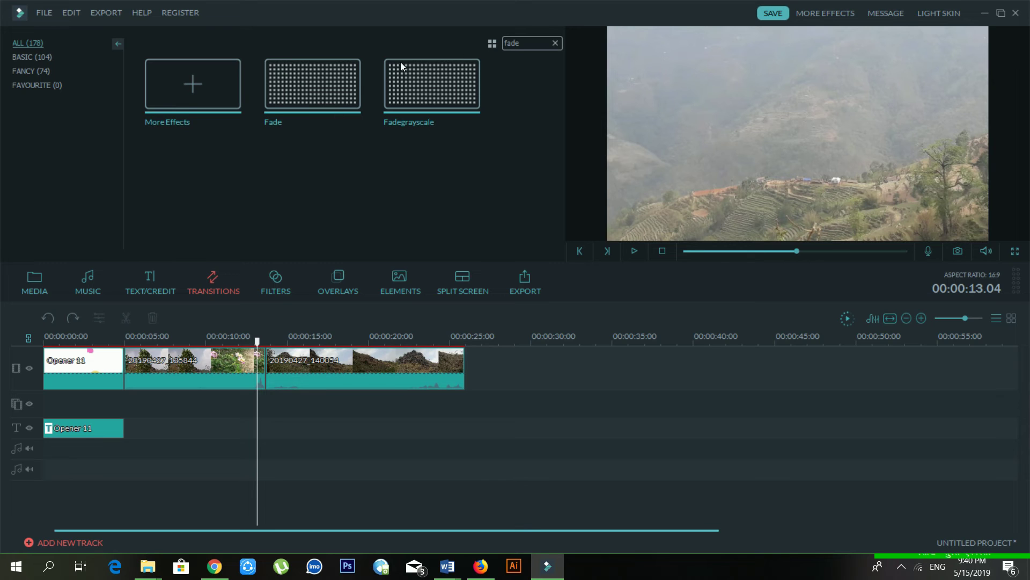
double_click(527, 43)
key("BackSpace")
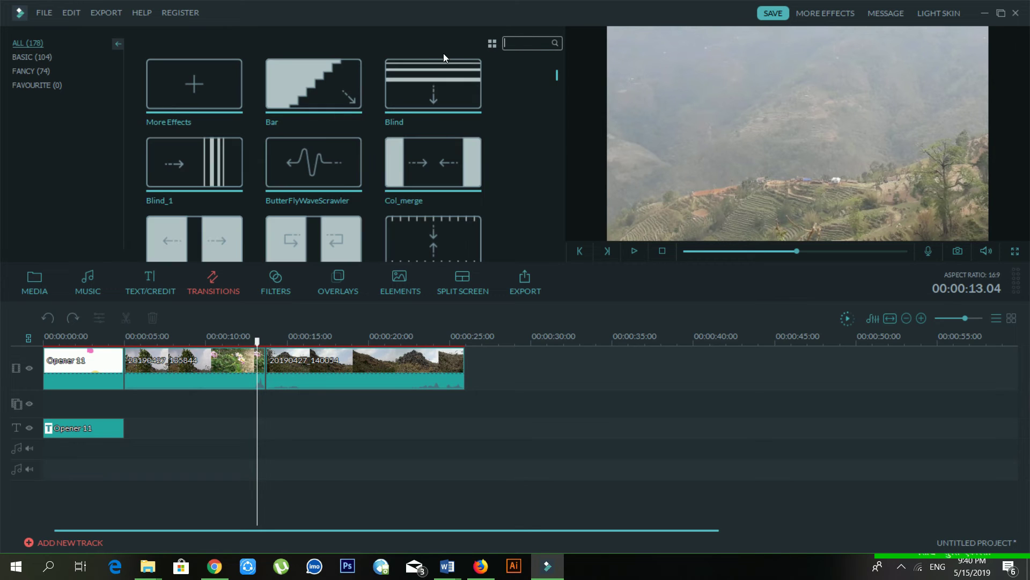
scroll(511, 156, "down", 15)
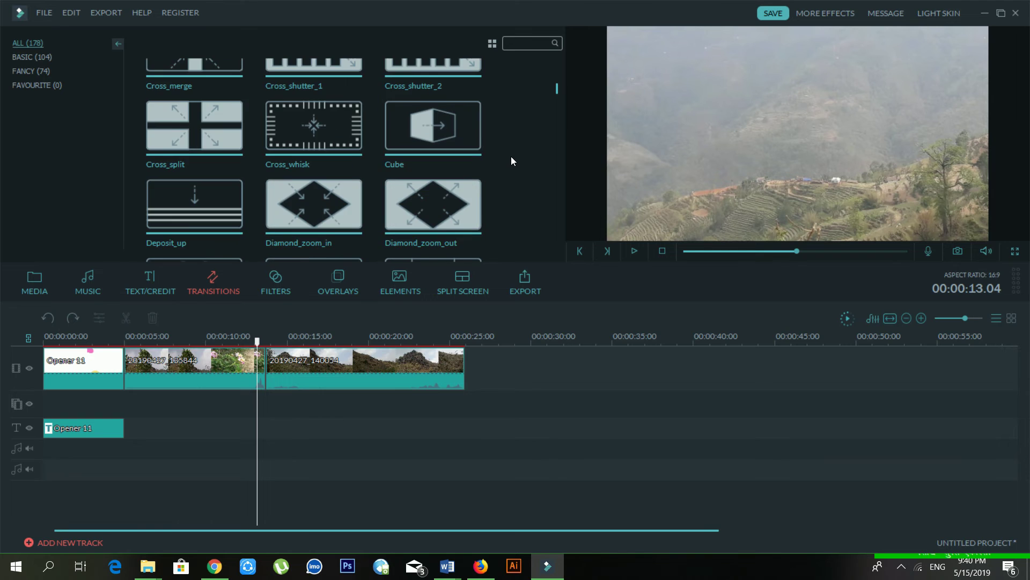
scroll(511, 156, "down", 15)
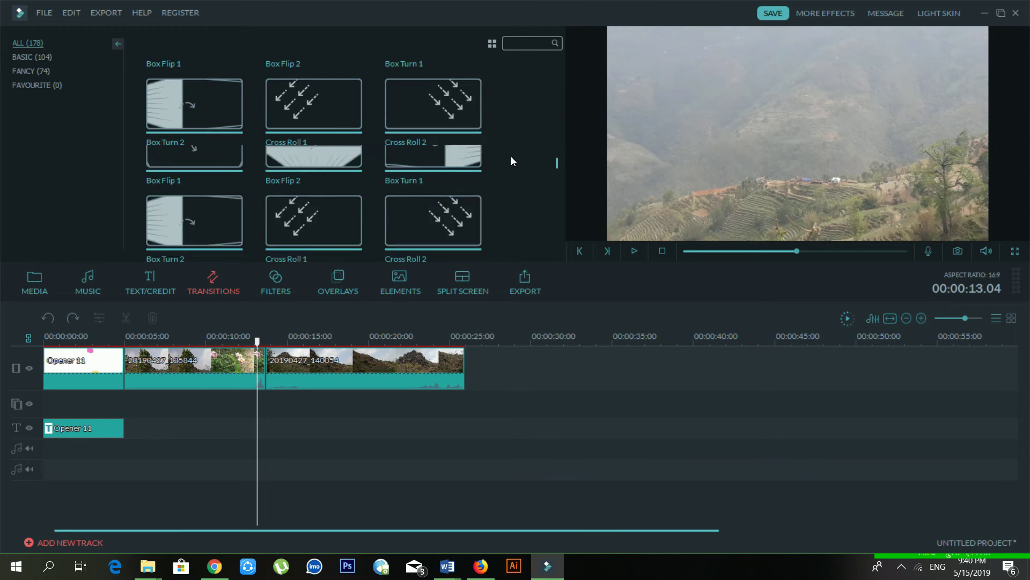
scroll(511, 157, "down", 5)
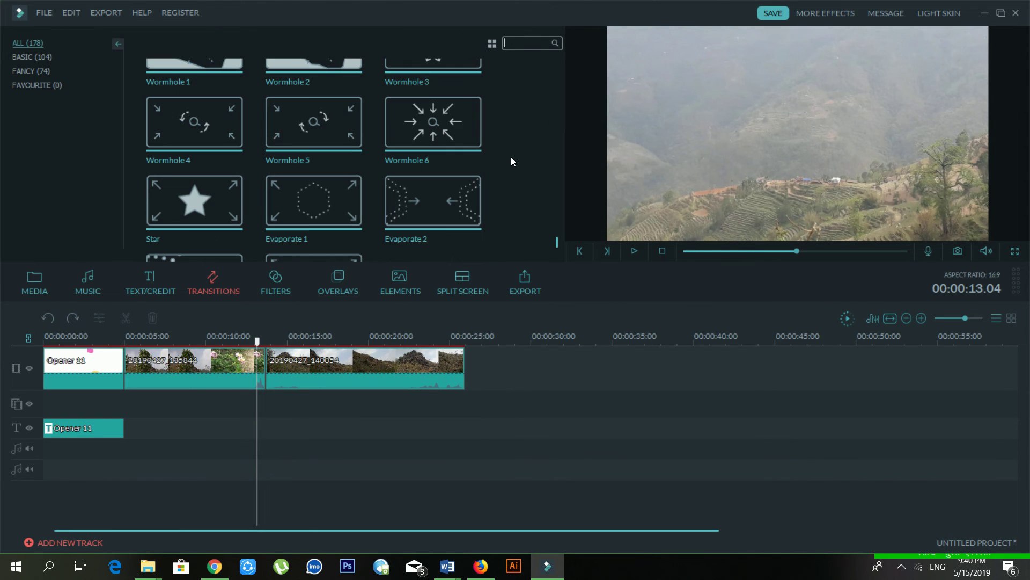